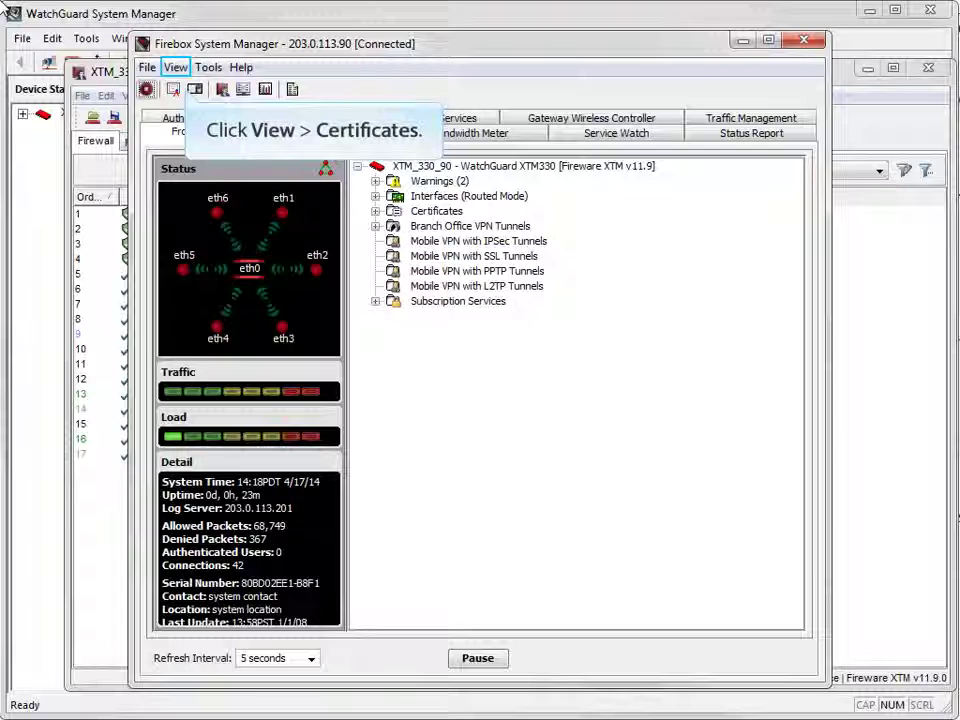
click(176, 67)
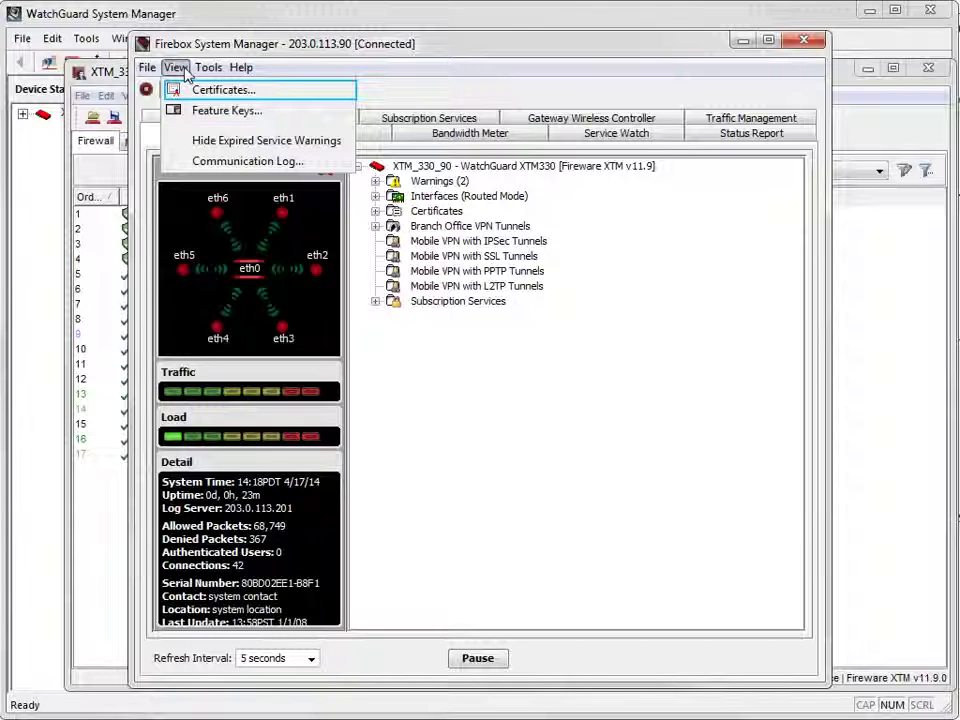
click(172, 90)
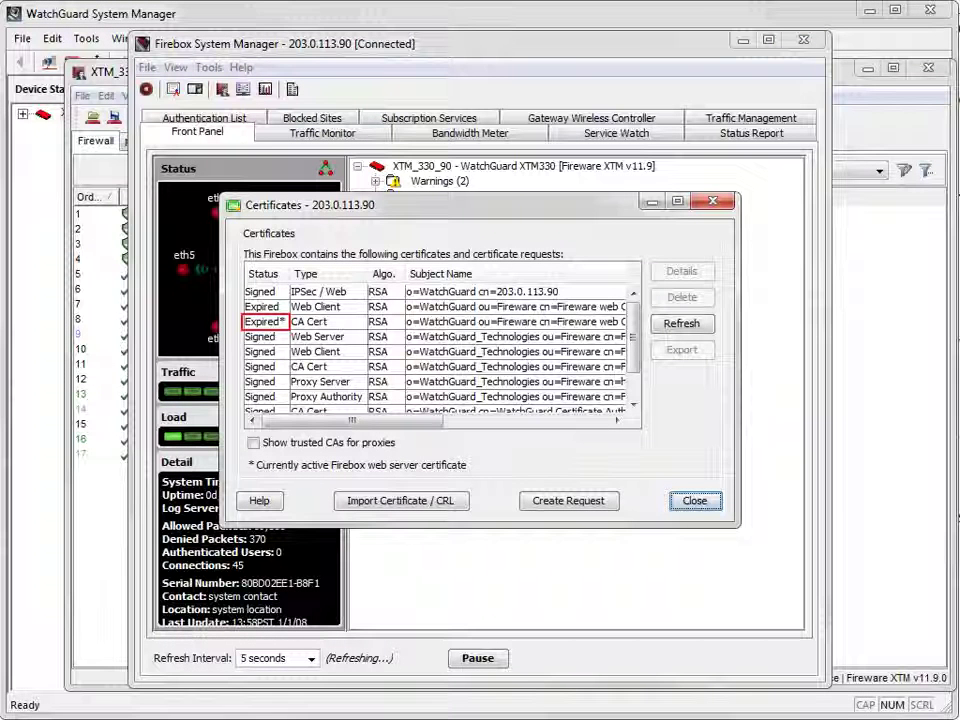
click(263, 321)
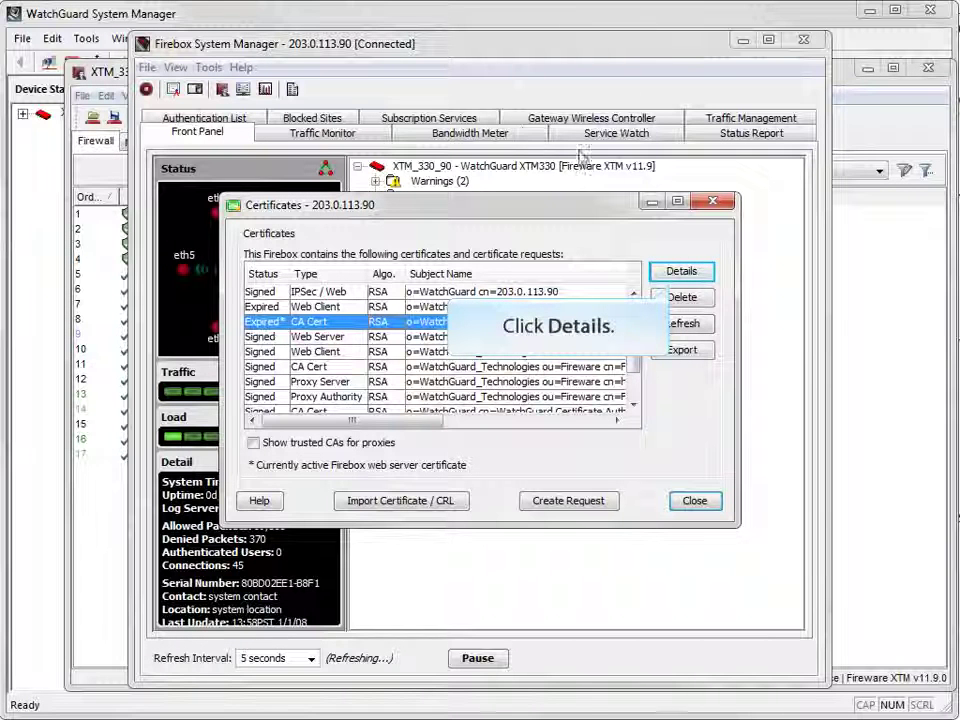
click(668, 276)
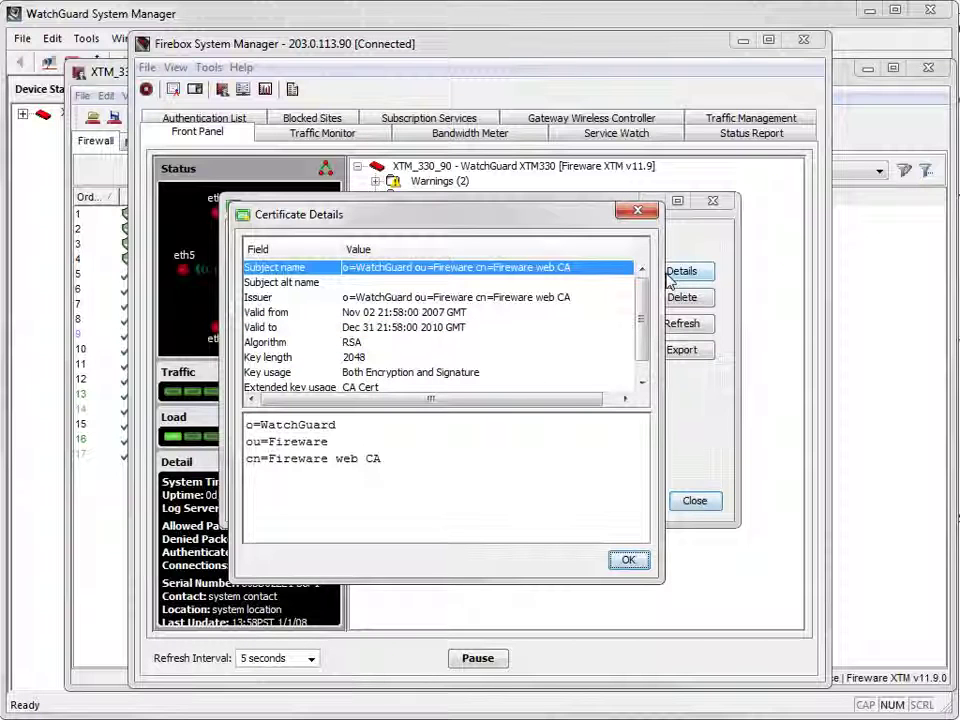
click(628, 560)
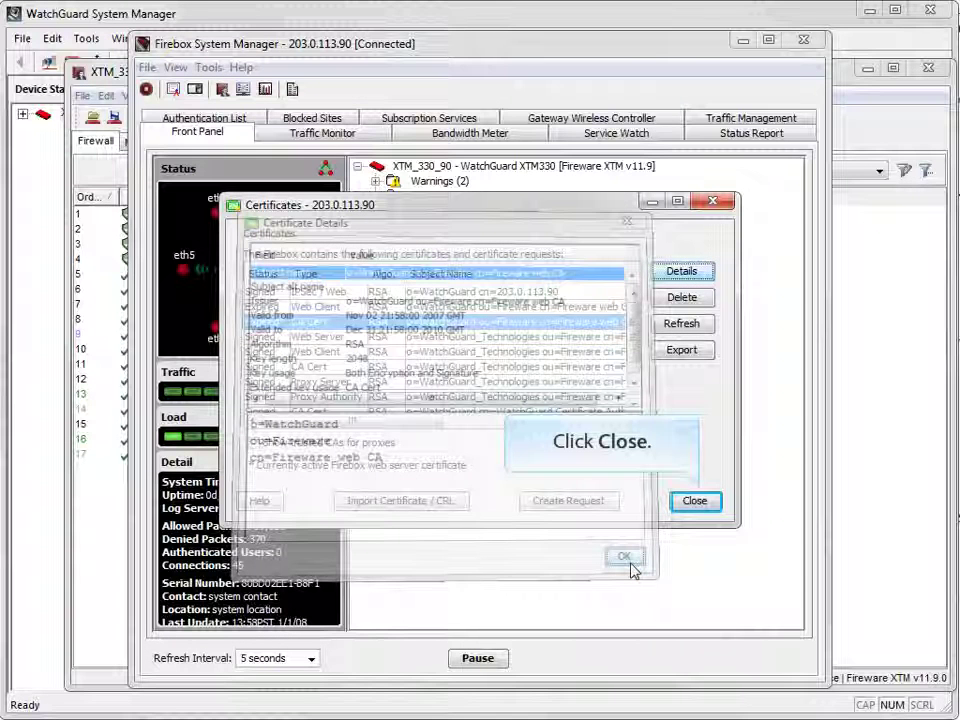
click(695, 502)
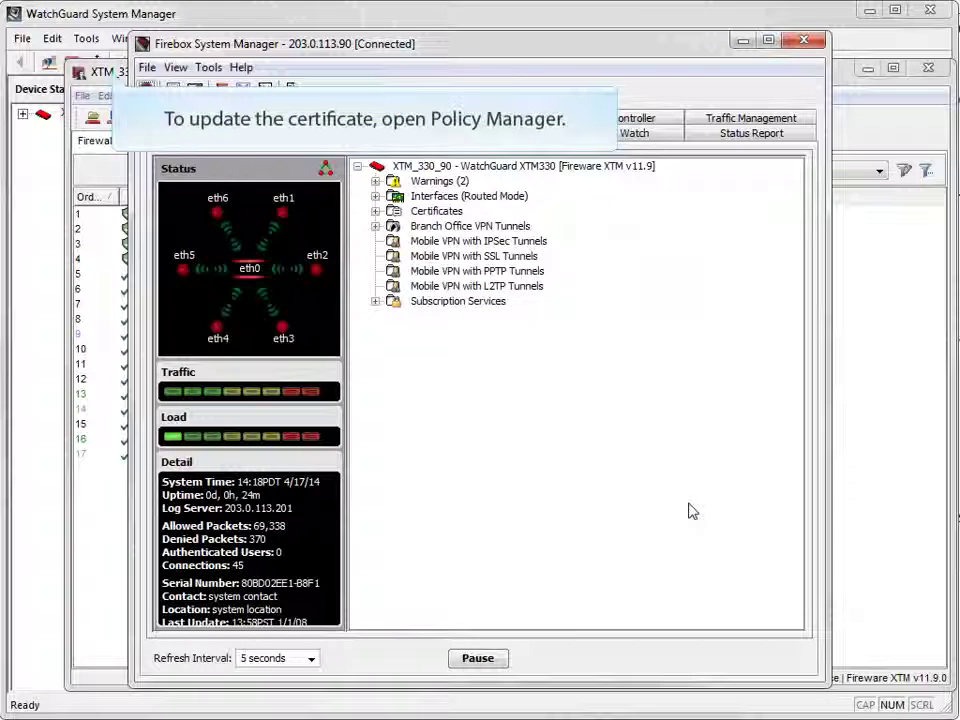
- Switch the web server certificate to a custom Firebox-signed one with common name 'WatchGuard' and organization 'WatchGuardHQ'
click(112, 74)
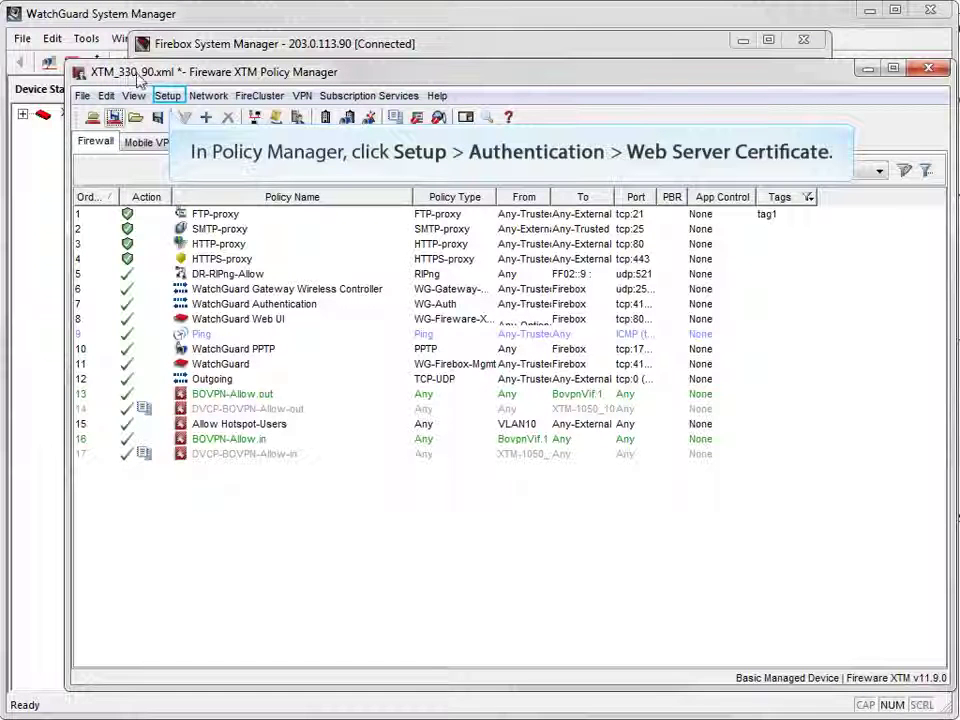
click(160, 97)
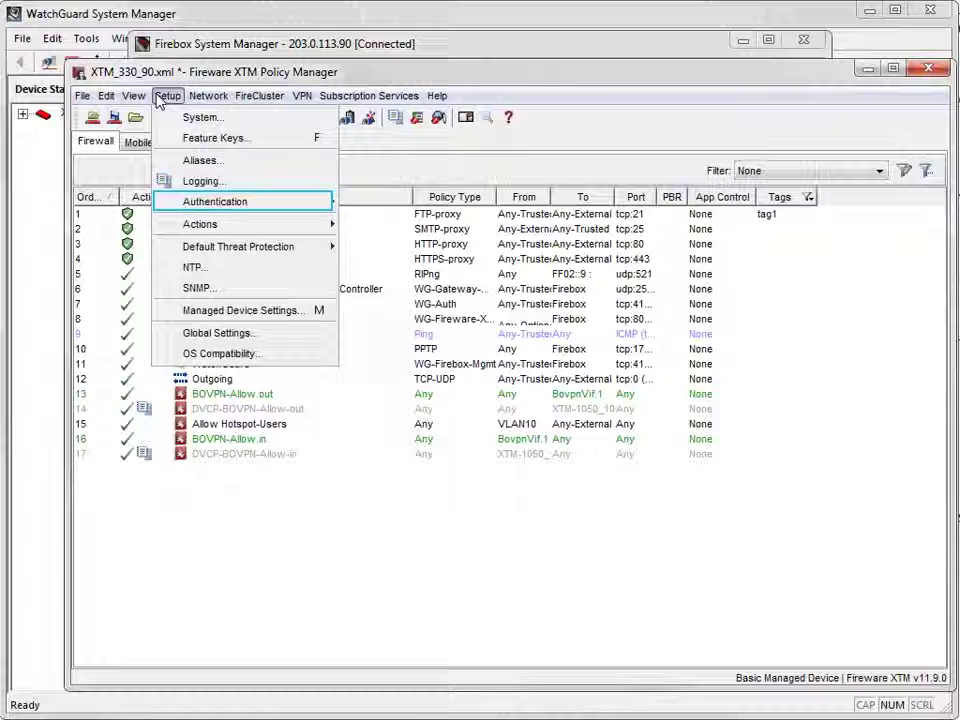
mouse_move(320, 207)
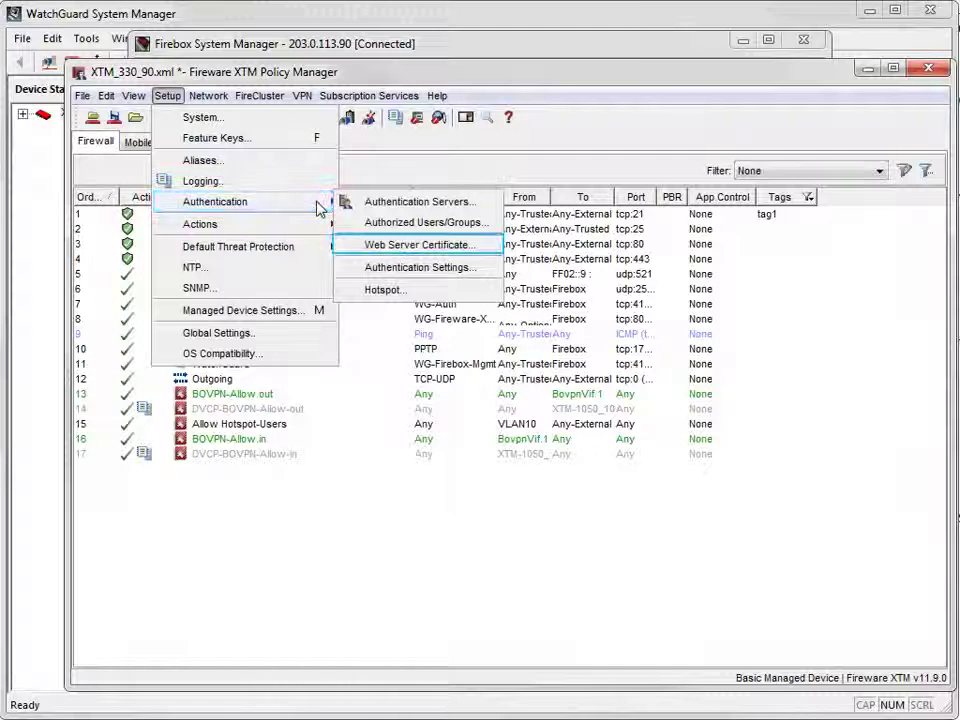
click(378, 246)
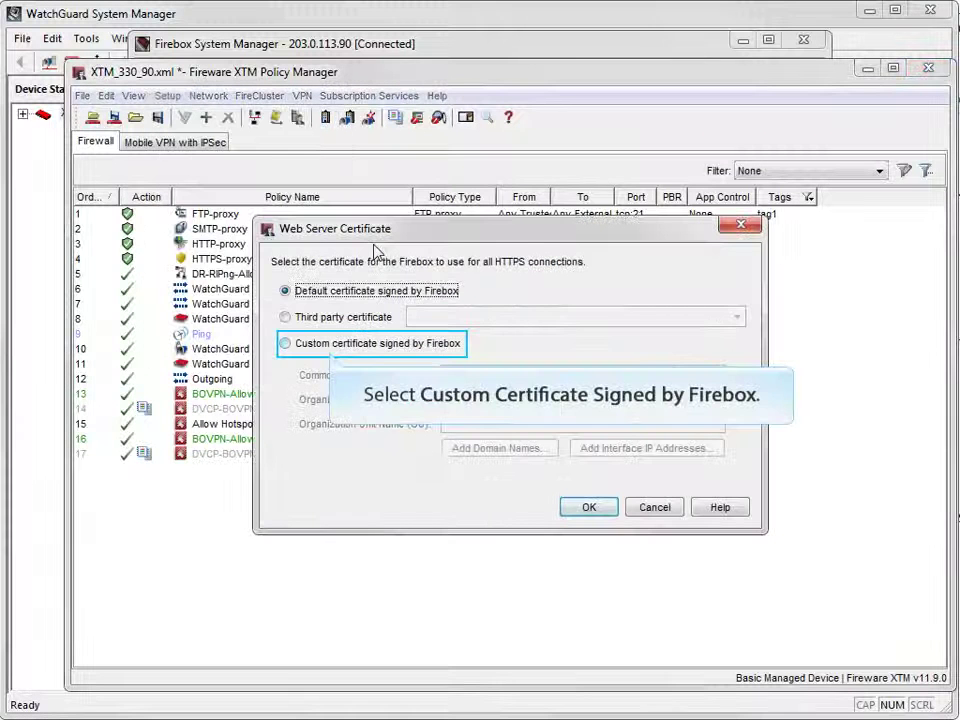
click(387, 345)
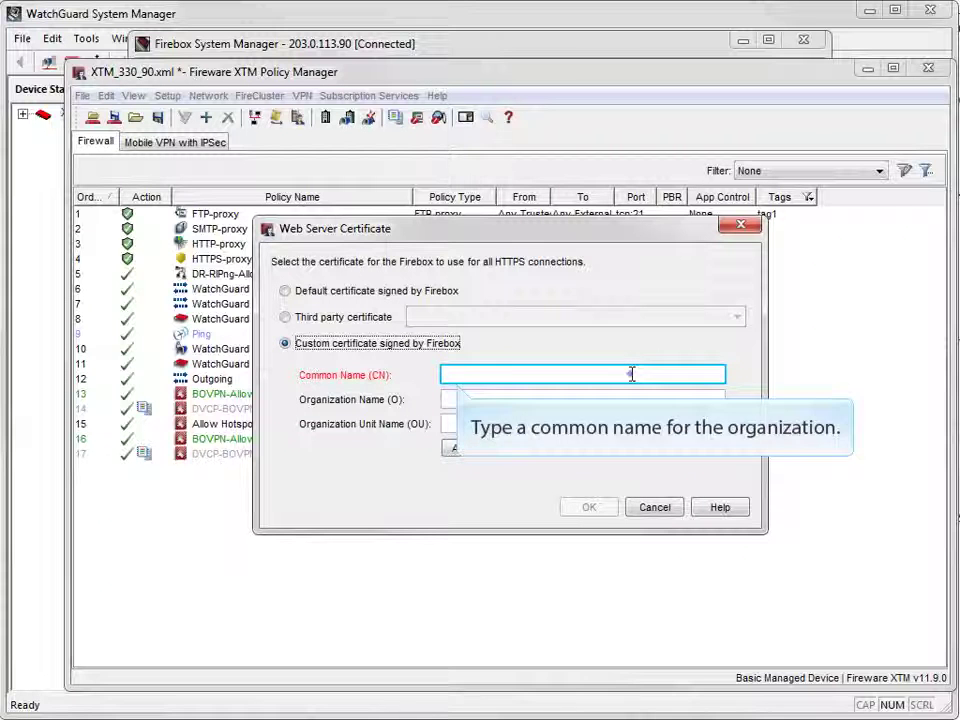
text(WatchGuard)
key(Tab)
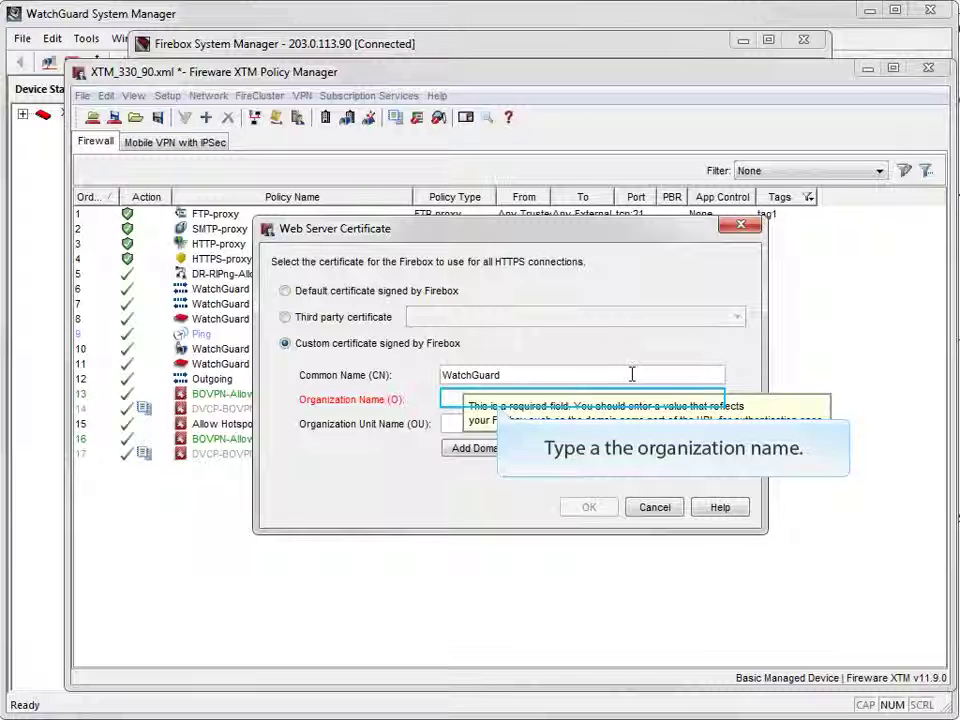
click(446, 399)
text(WatchGuardHQ)
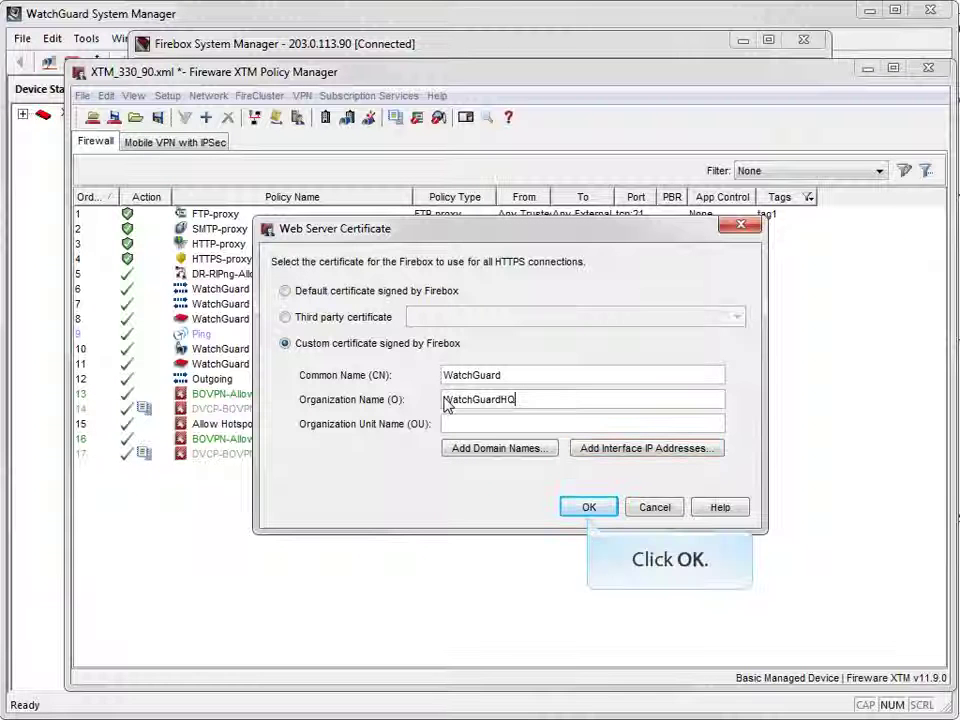
- Apply the certificate change and save to the Firebox with the admin passphrase, overwriting local XTM_330_90.xml
click(589, 508)
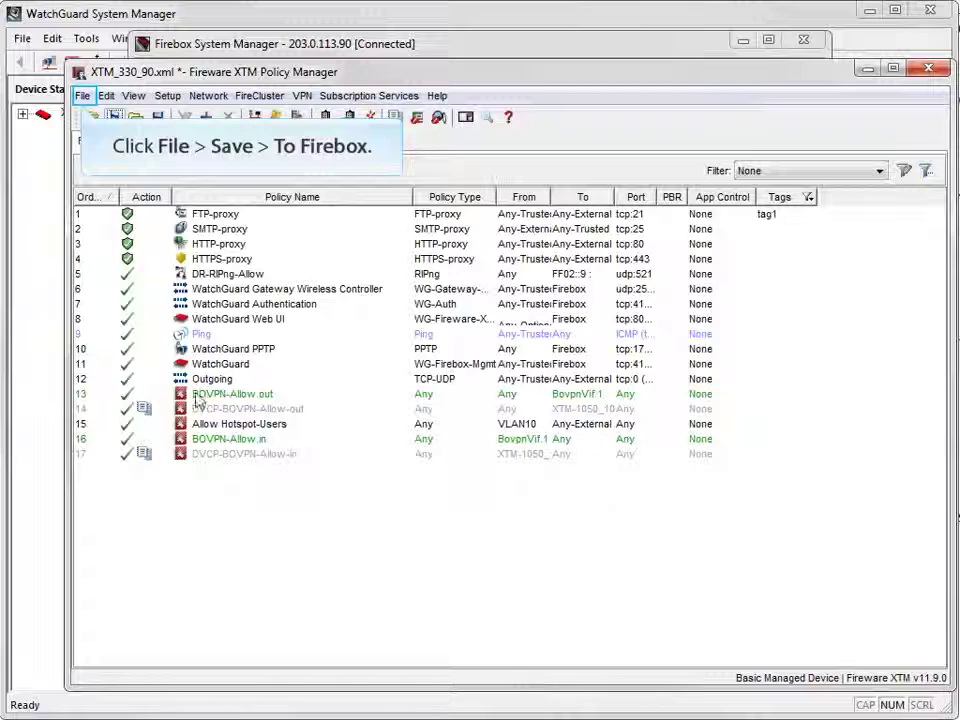
click(82, 97)
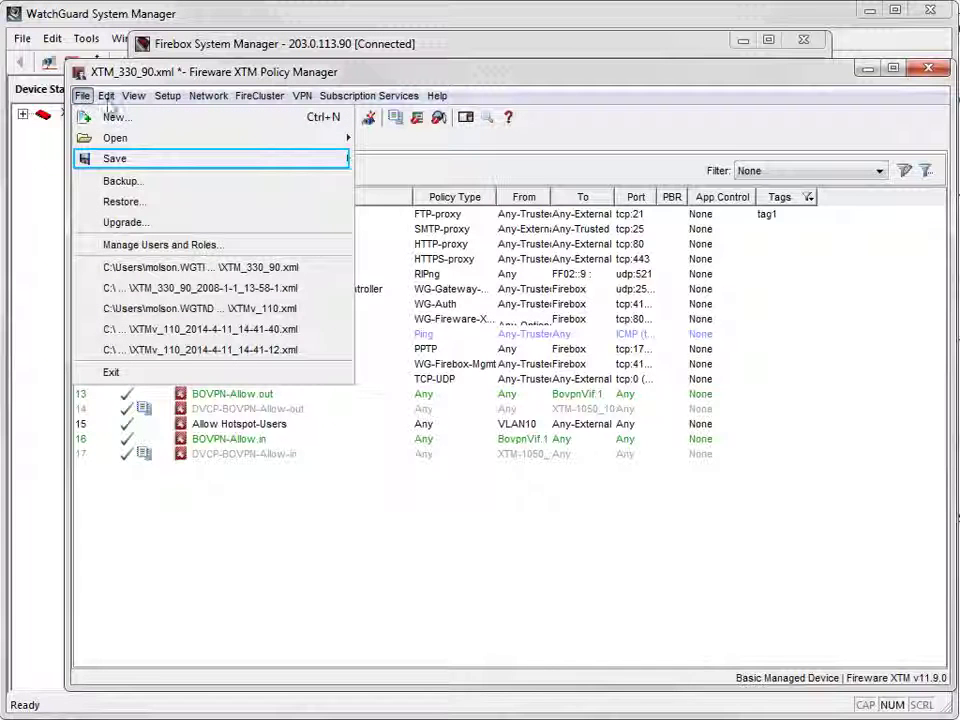
mouse_move(139, 164)
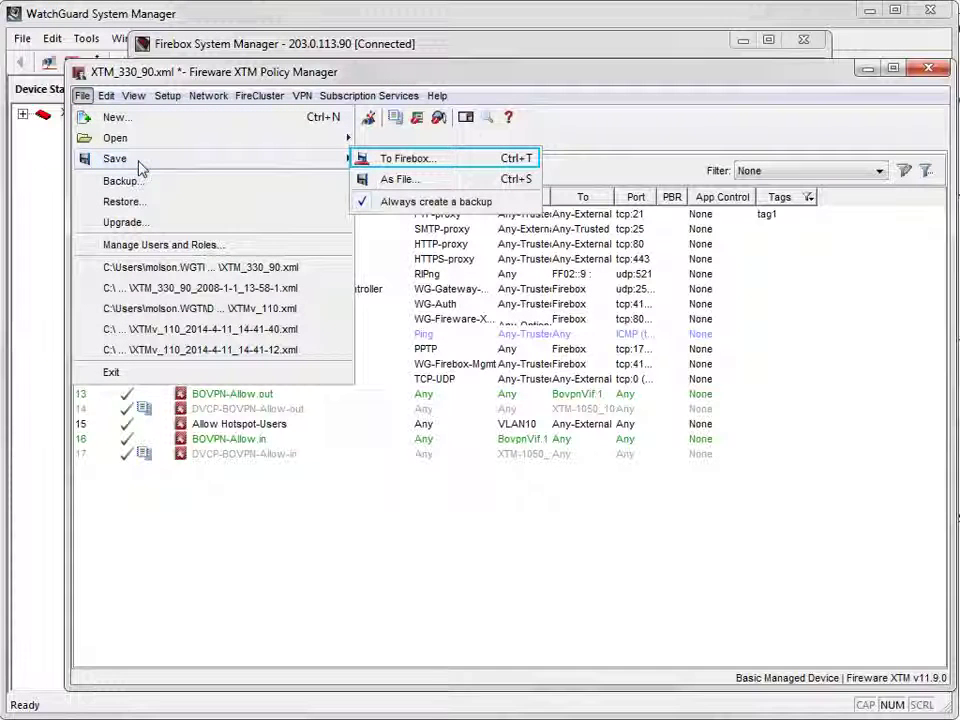
click(365, 162)
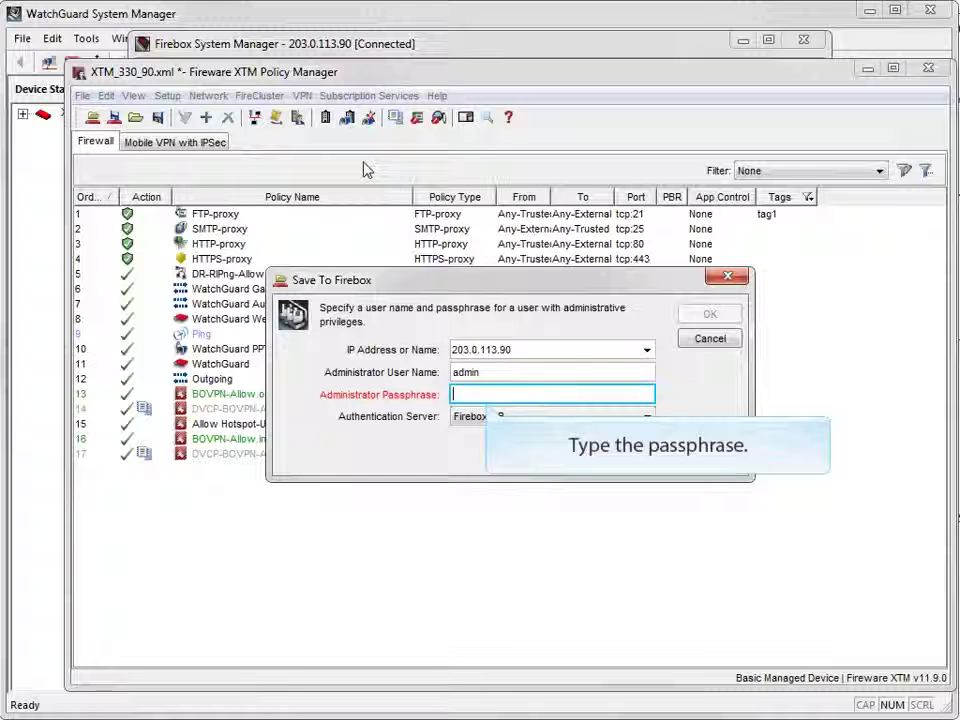
text(*********)
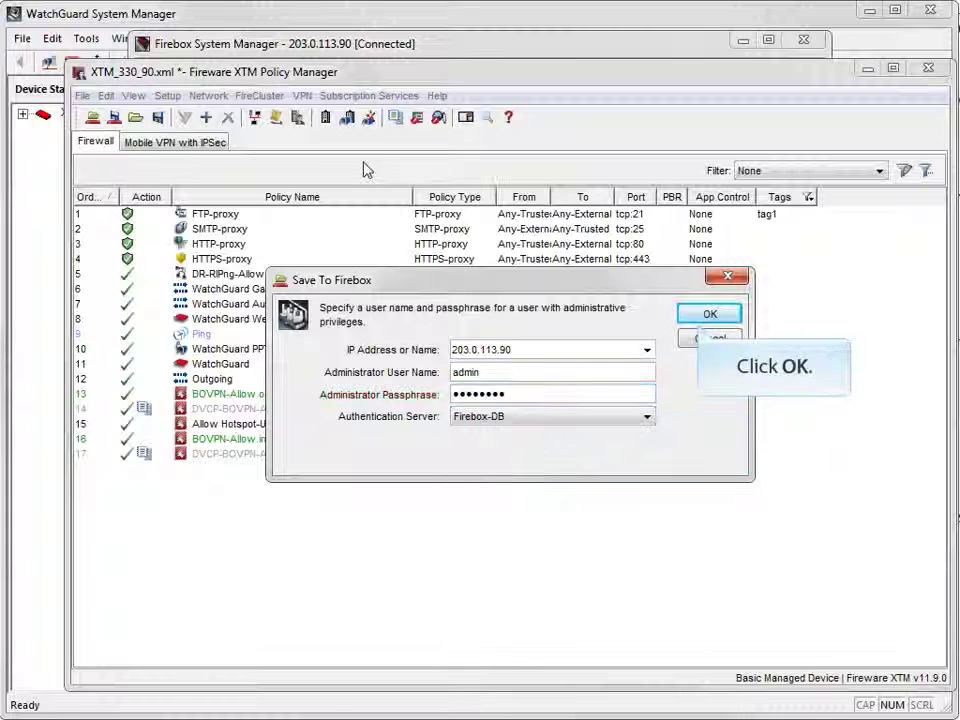
click(686, 314)
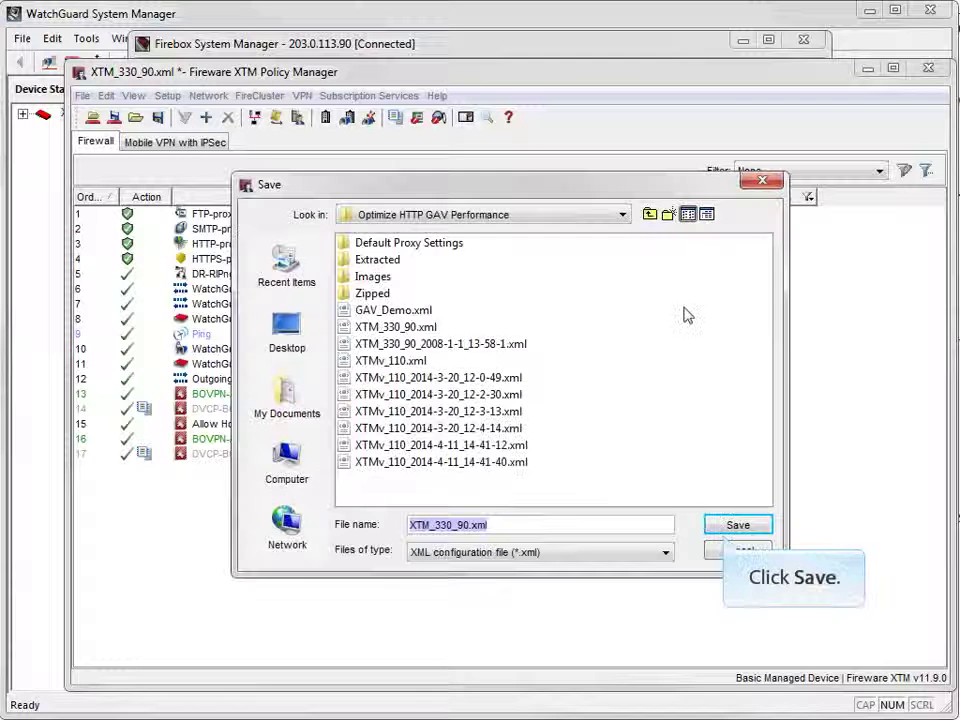
click(738, 524)
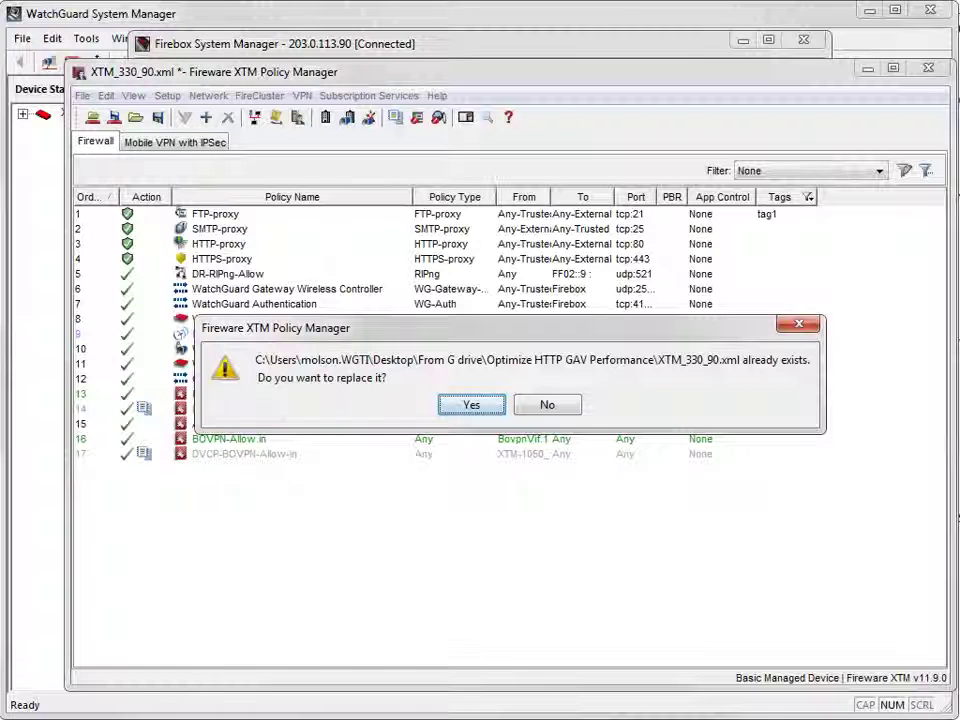
click(471, 405)
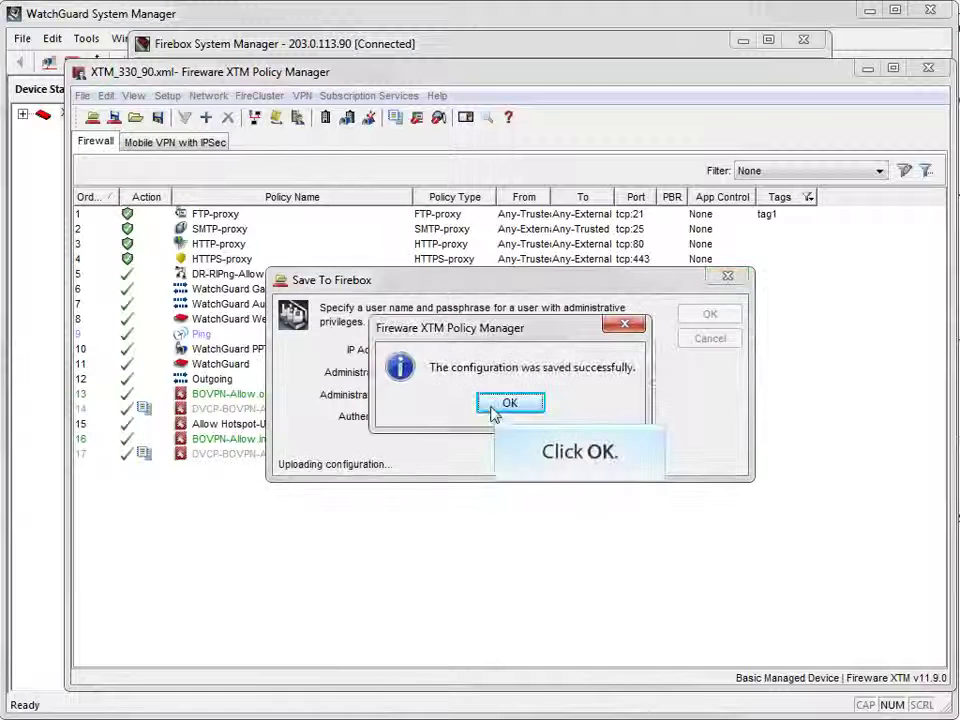
click(494, 410)
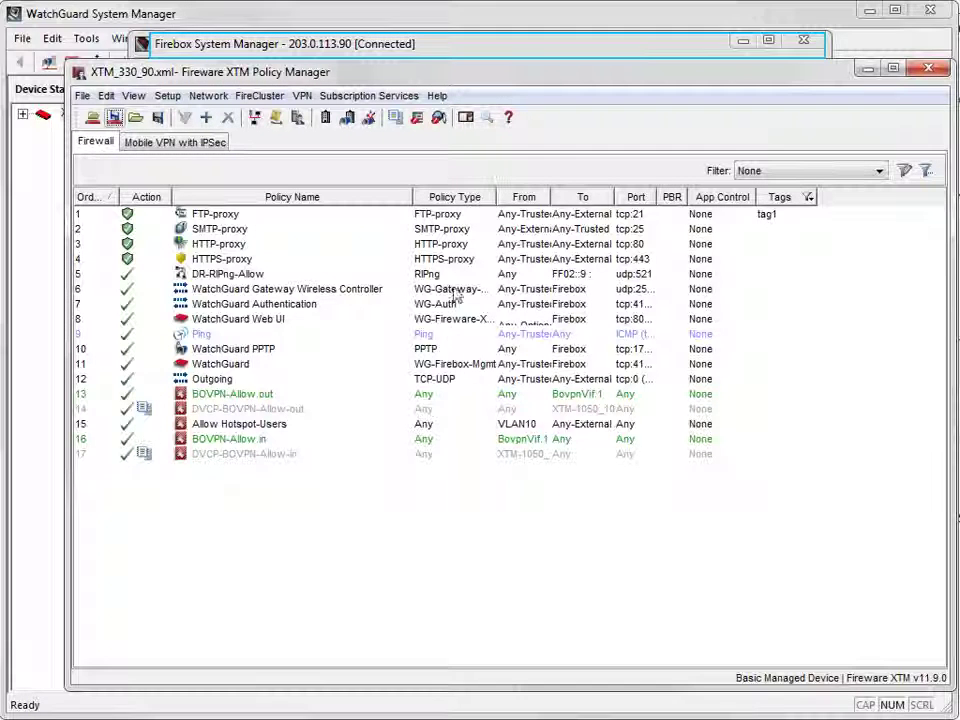
- In Firebox System Manager, inspect the Signed CA Cert details: WatchGuardHQ CA, valid until Apr 16 2017
click(447, 50)
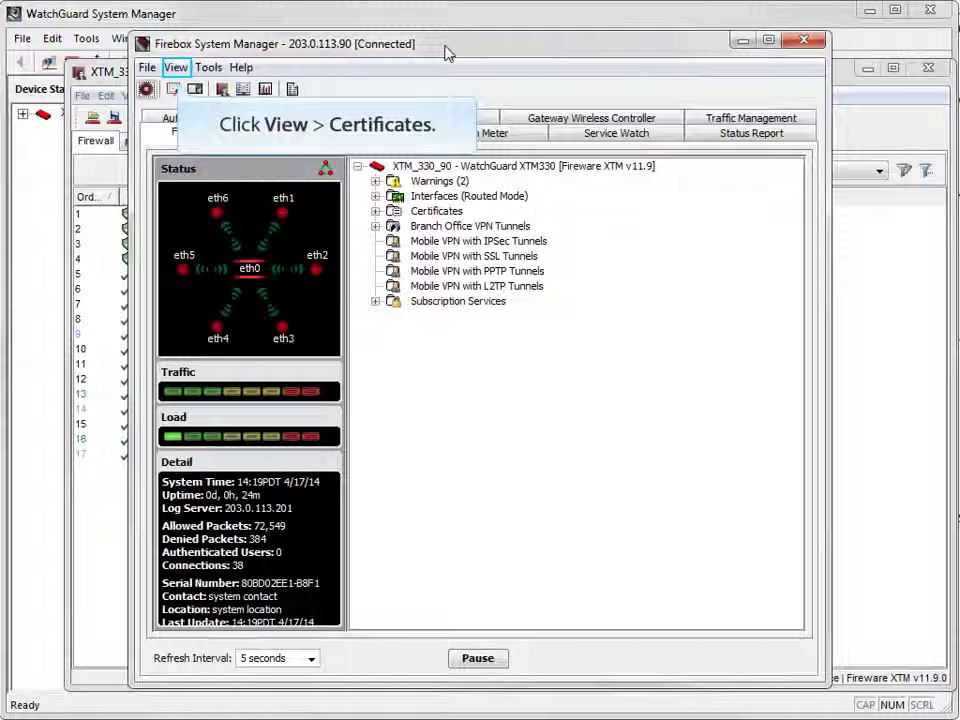
click(167, 67)
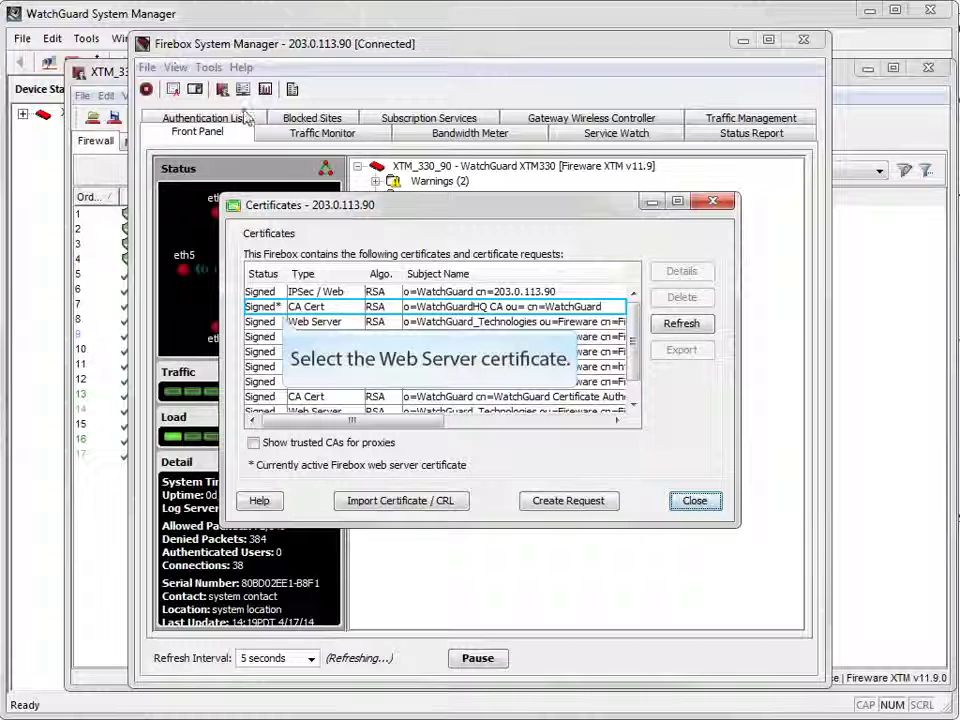
click(277, 307)
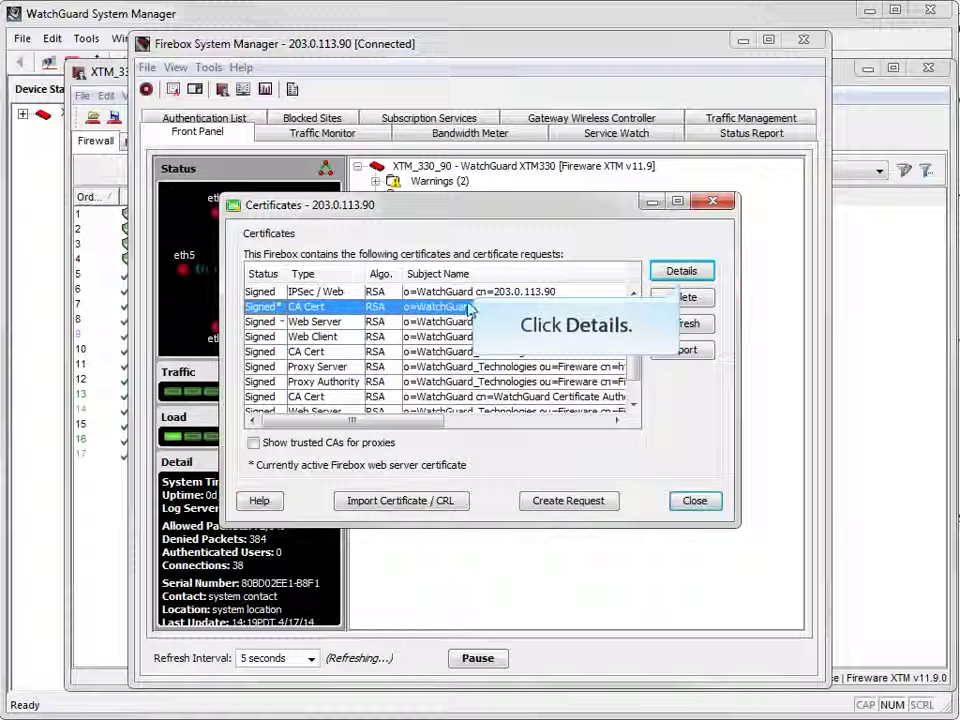
click(690, 272)
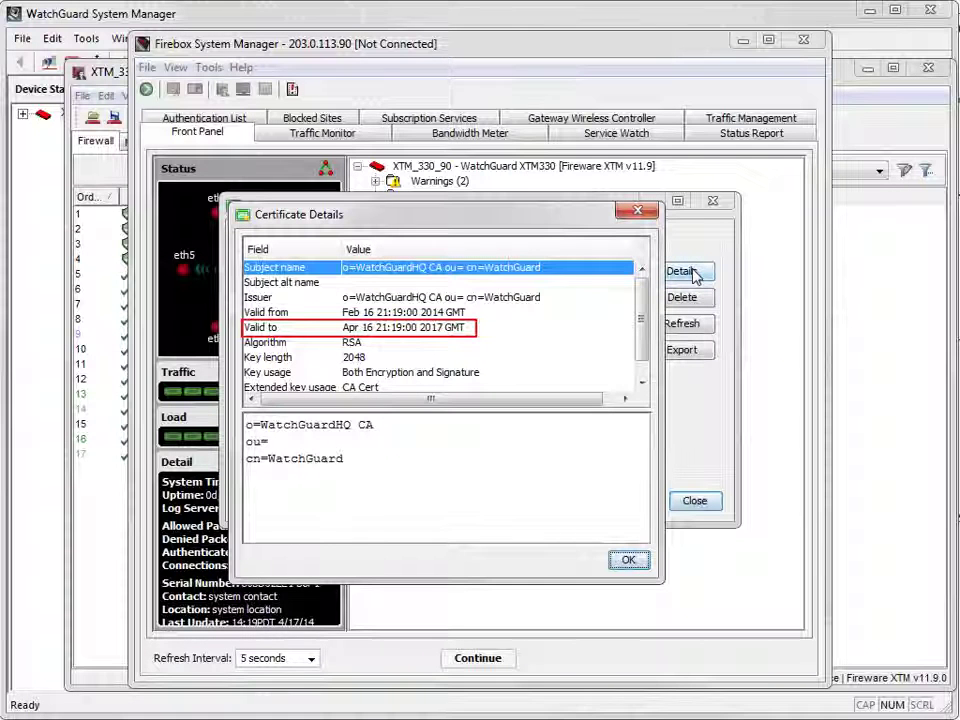
click(626, 560)
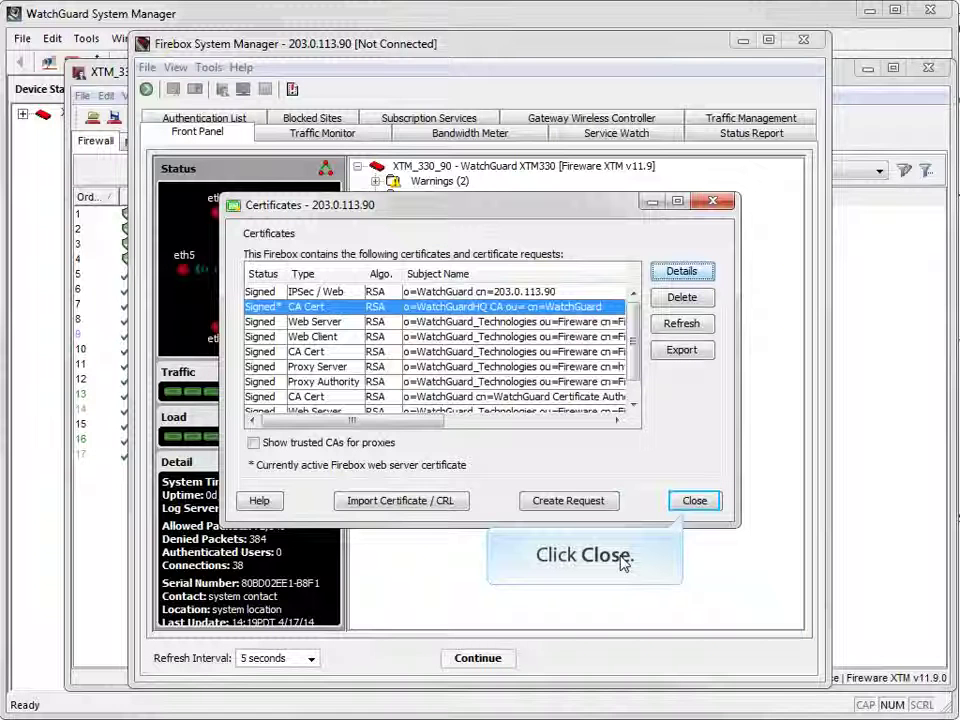
- Close the Certificates dialog to return to the XTM330 front panel
click(692, 500)
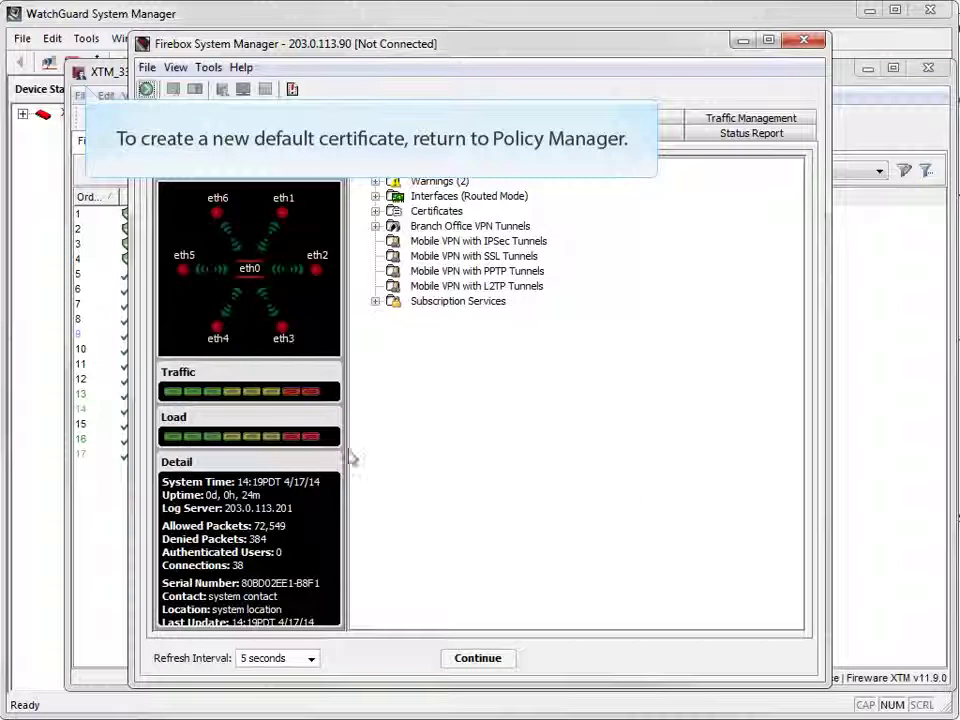
- In Policy Manager, set the web server certificate back to 'Default certificate signed by Firebox'
click(80, 75)
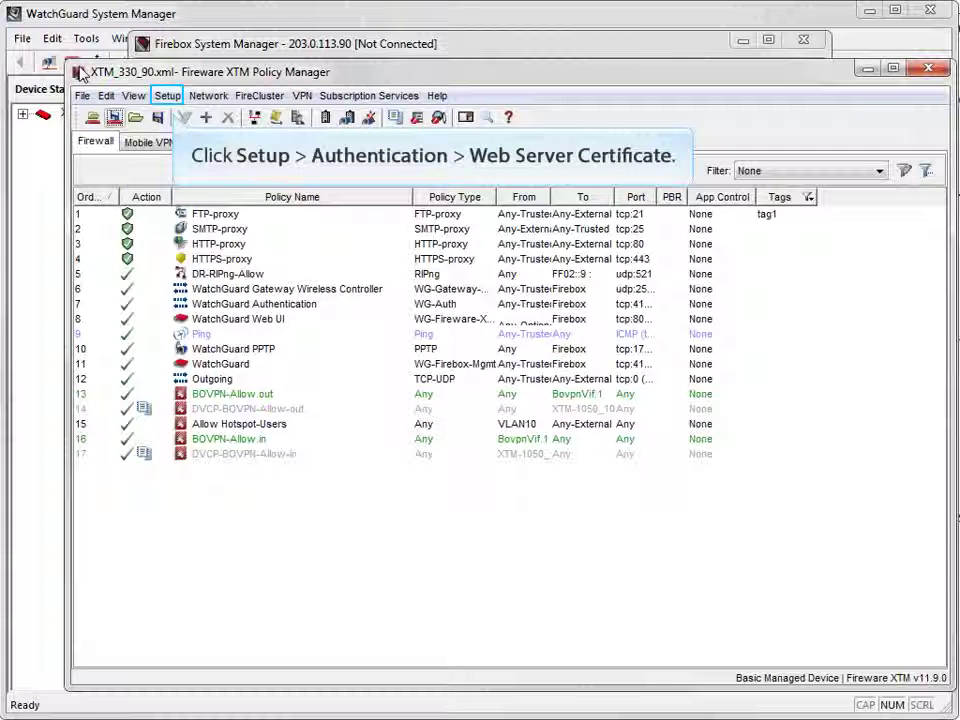
click(172, 96)
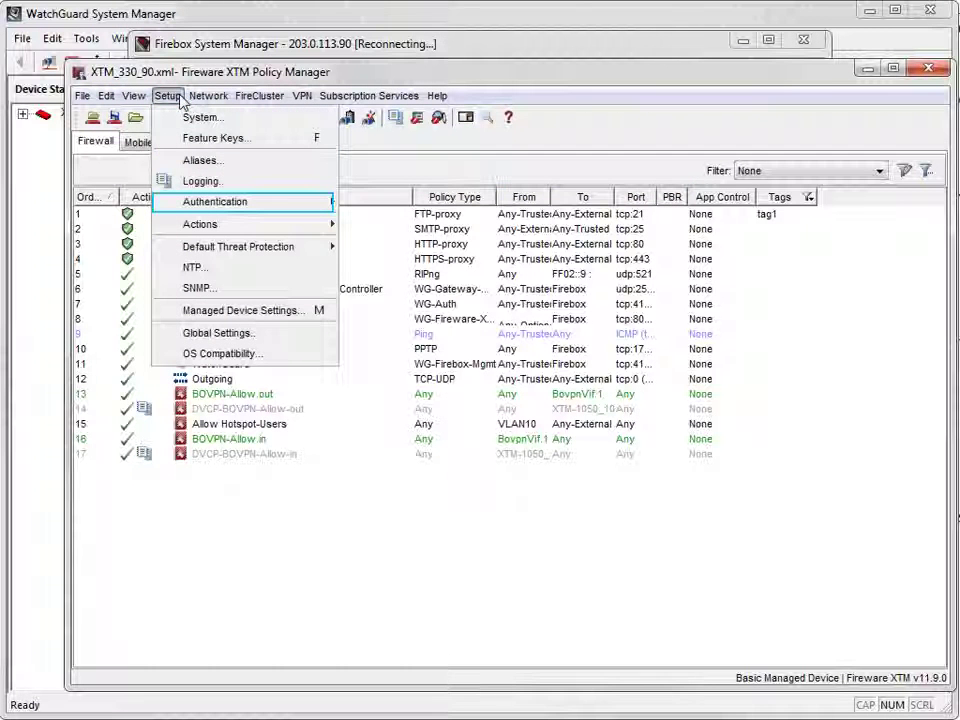
mouse_move(222, 204)
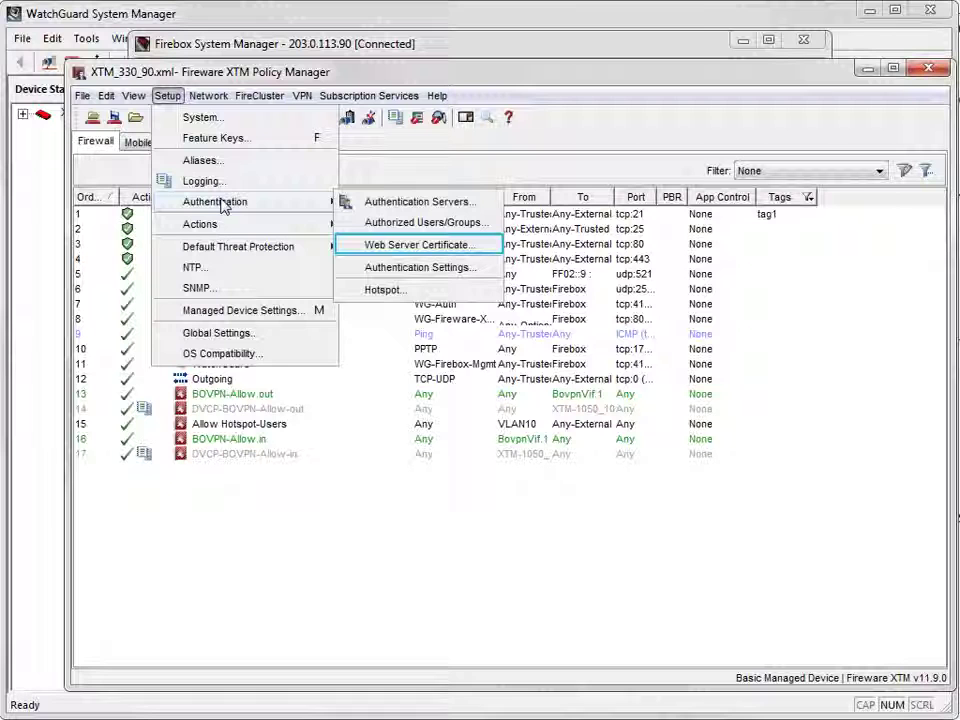
click(366, 248)
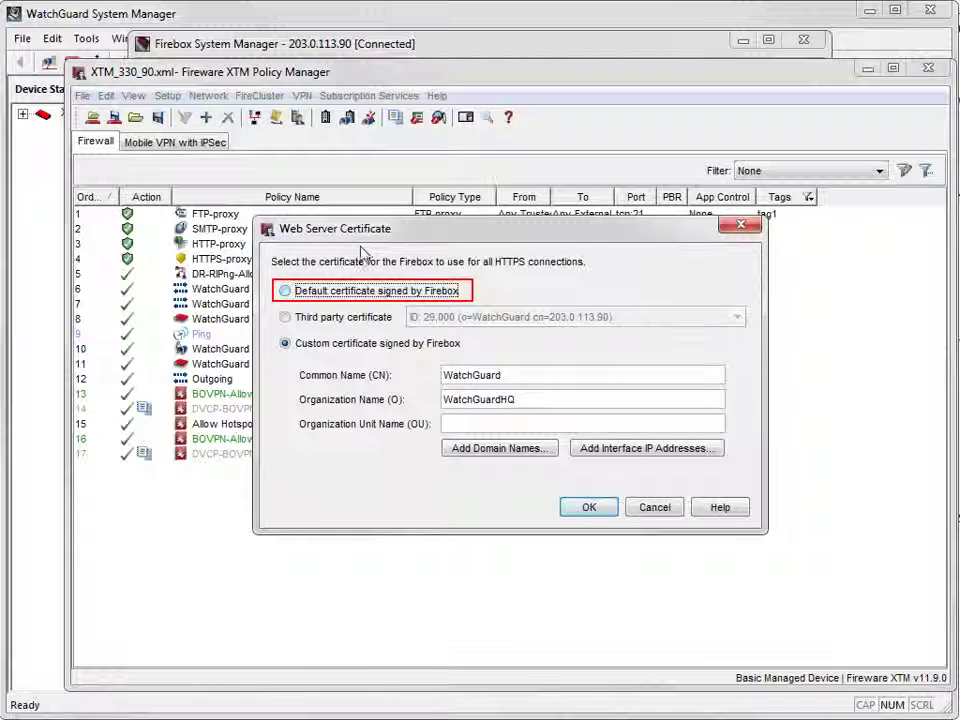
click(345, 291)
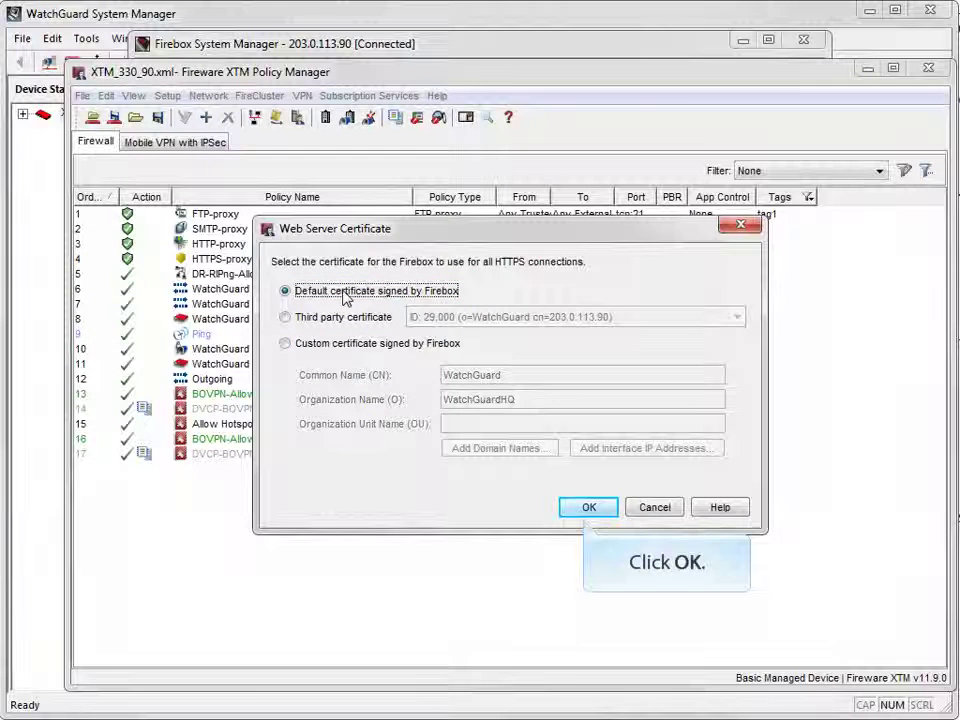
click(587, 507)
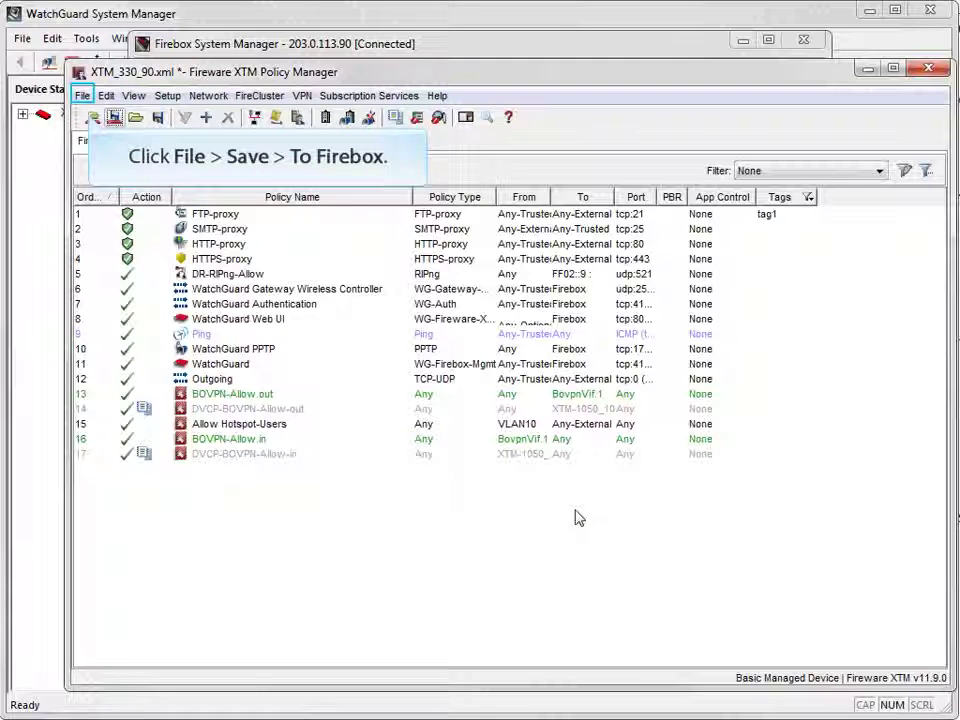
- Save the configuration to the Firebox with the admin passphrase, replacing the local XTM_330_90.xml file
click(84, 98)
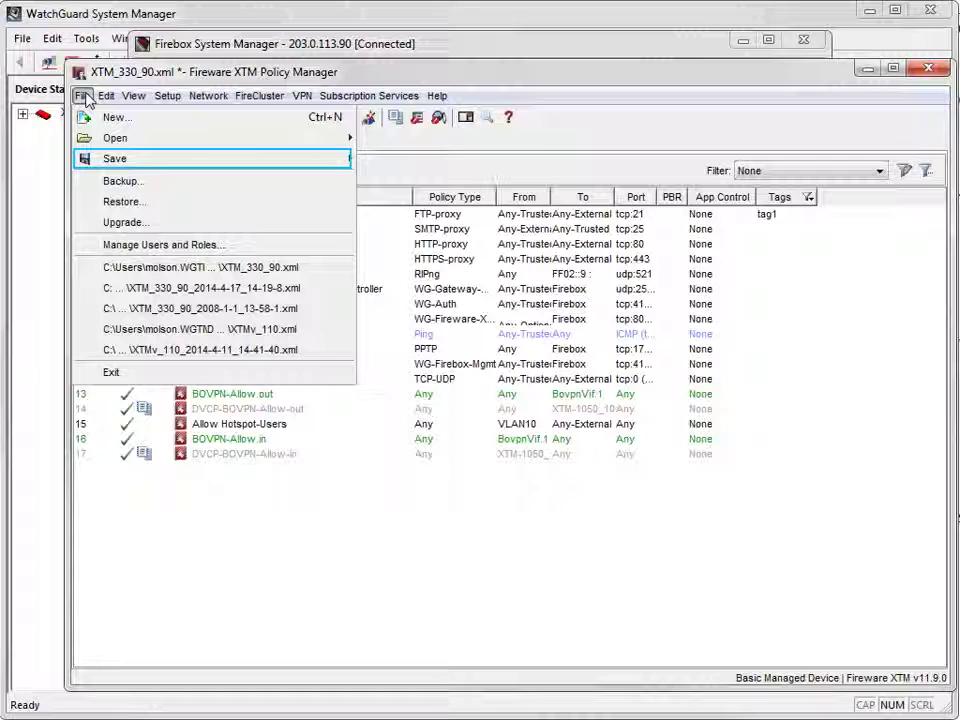
mouse_move(99, 160)
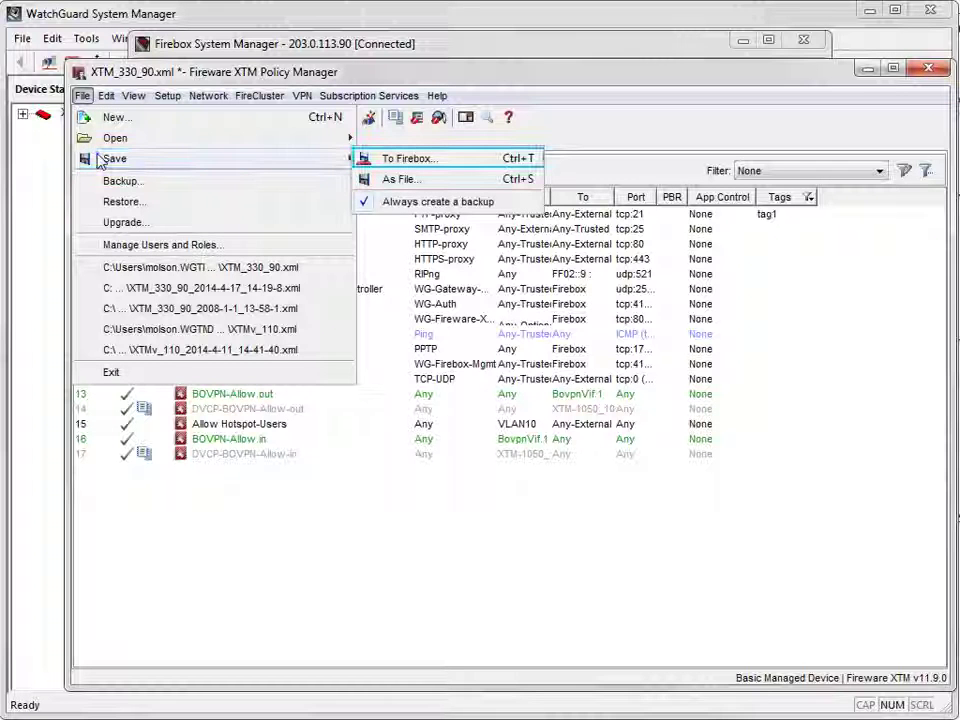
click(381, 160)
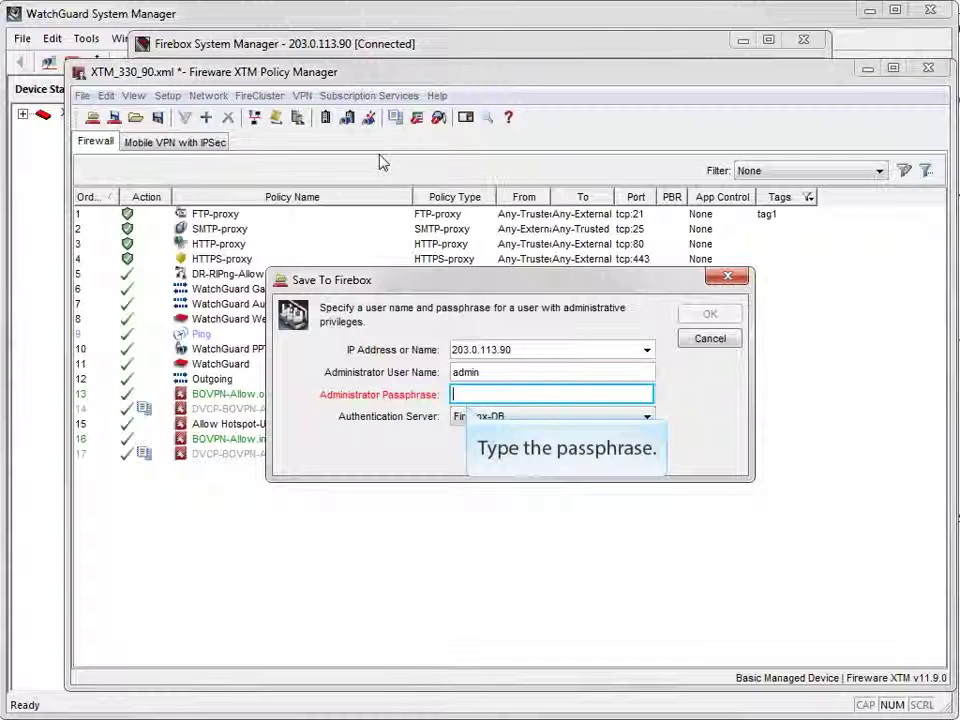
text(readwrite)
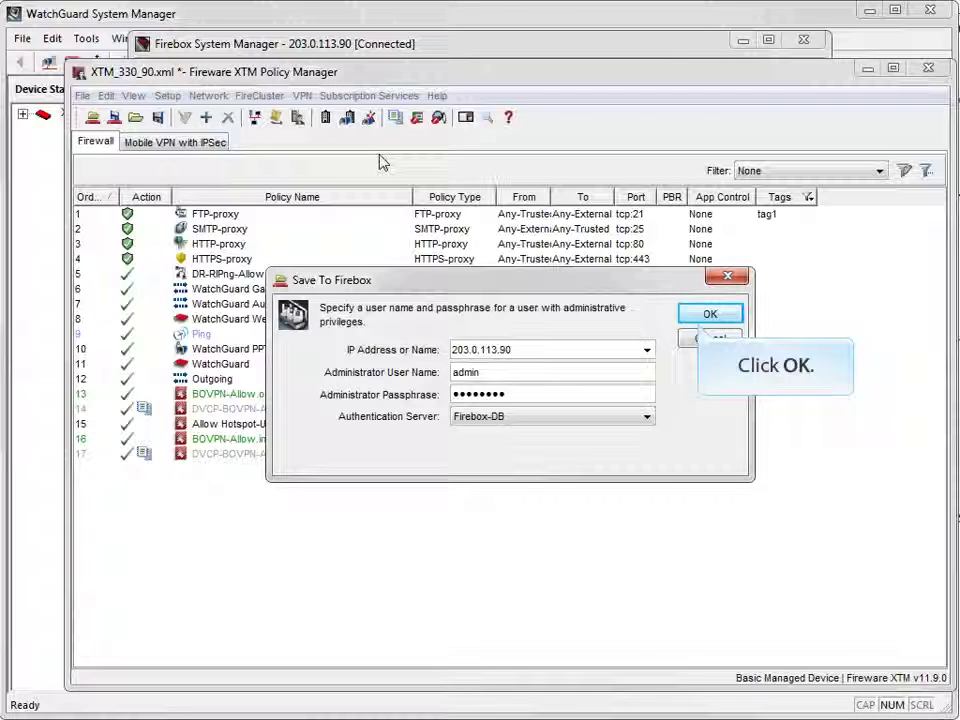
click(702, 315)
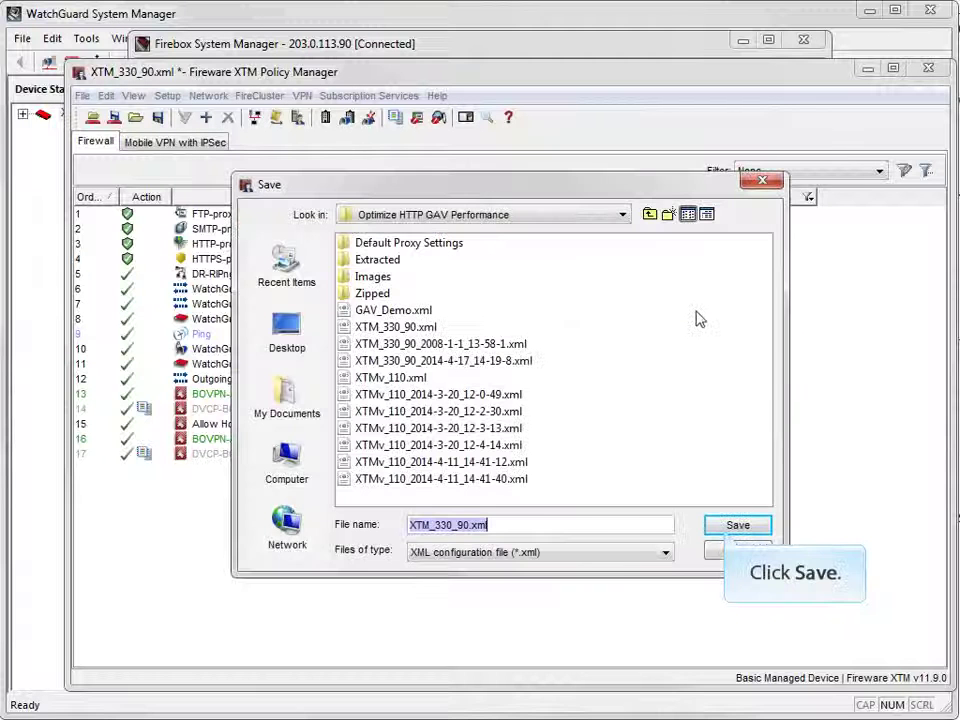
click(727, 530)
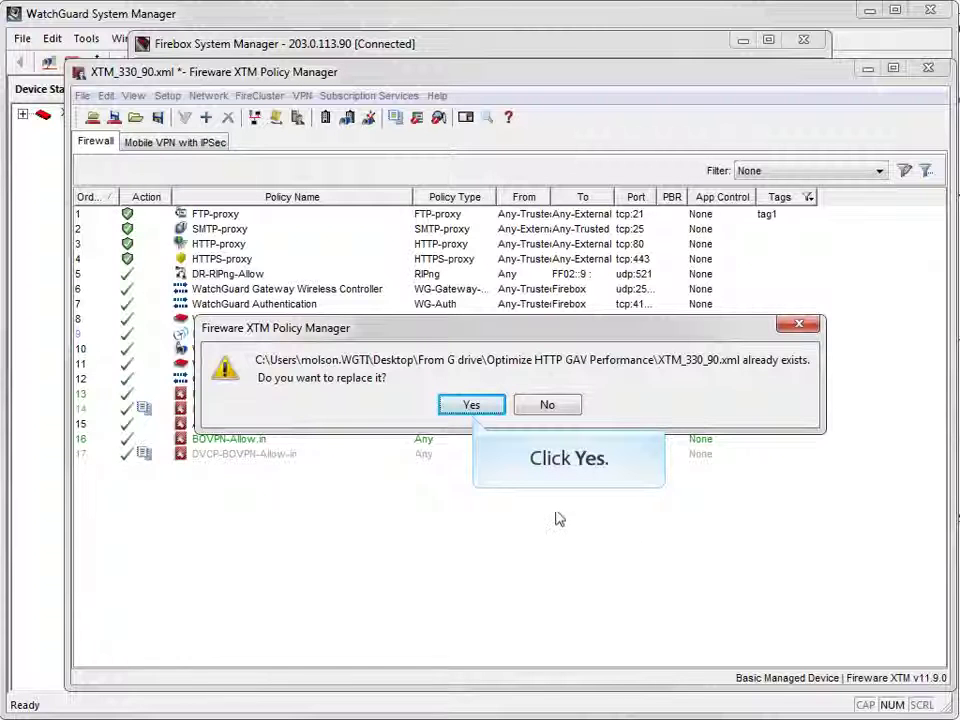
click(465, 405)
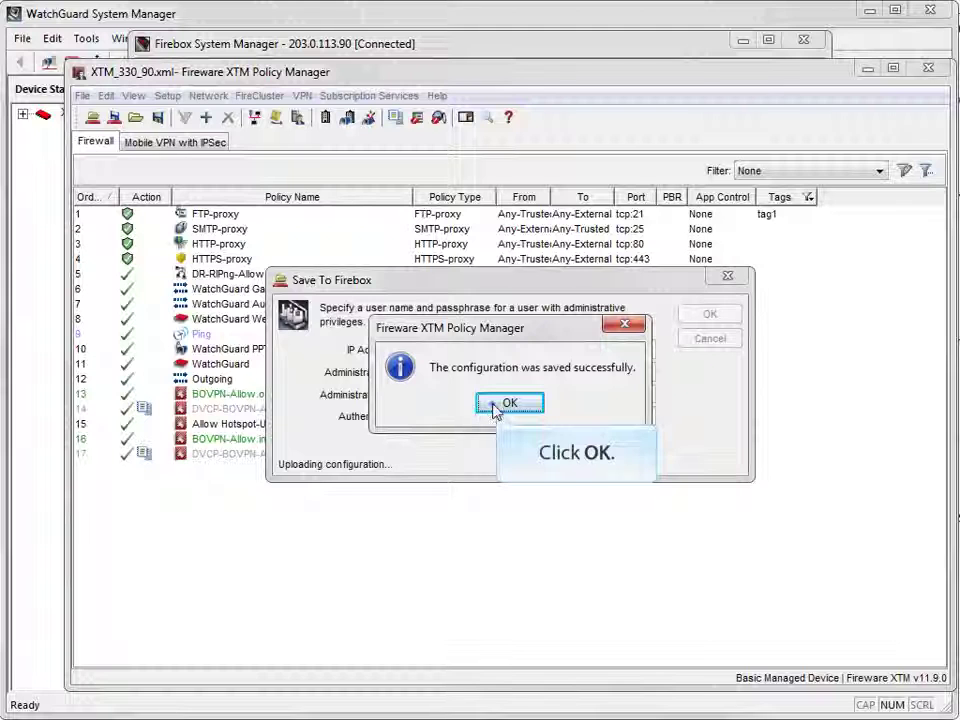
click(494, 404)
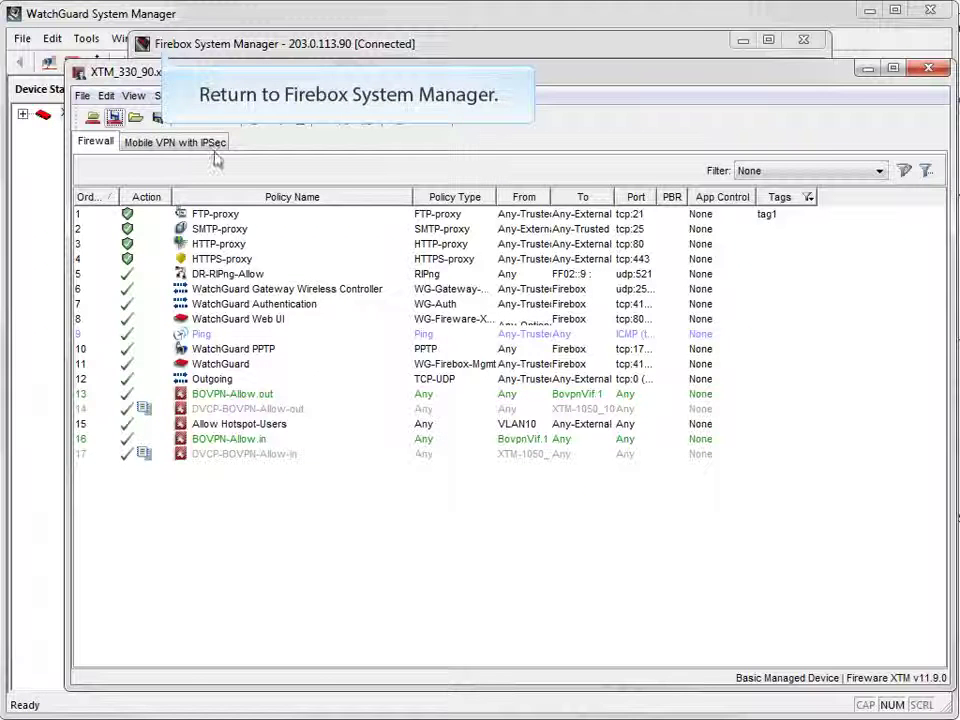
- Open the details of the Signed CA Cert: Fireware web CA, valid Feb 16 2014 to Apr 16 2017
click(210, 50)
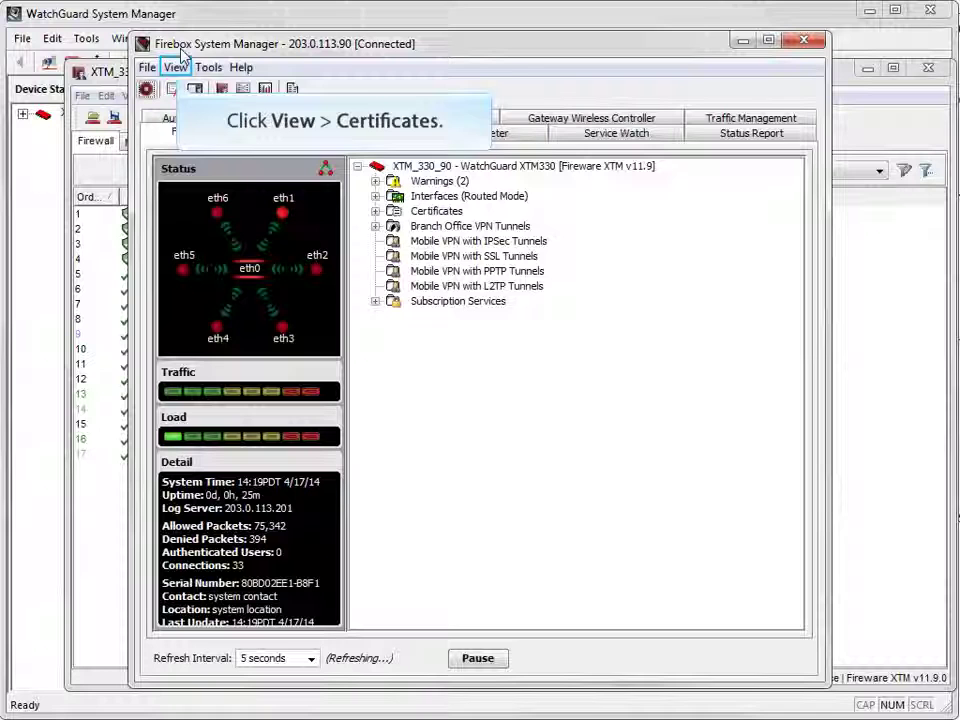
click(175, 67)
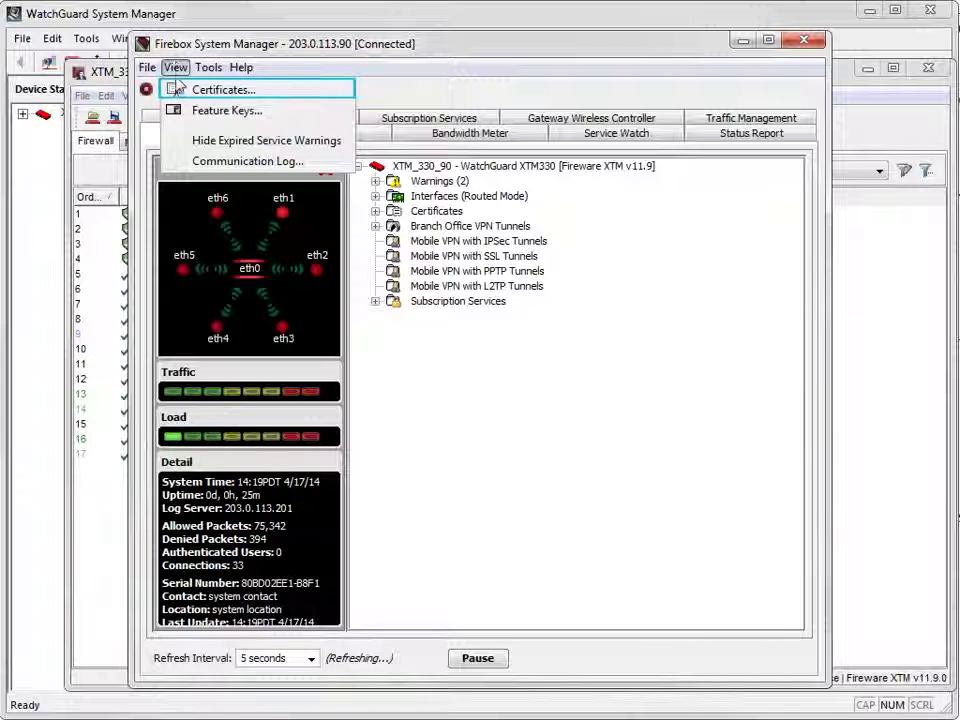
click(175, 90)
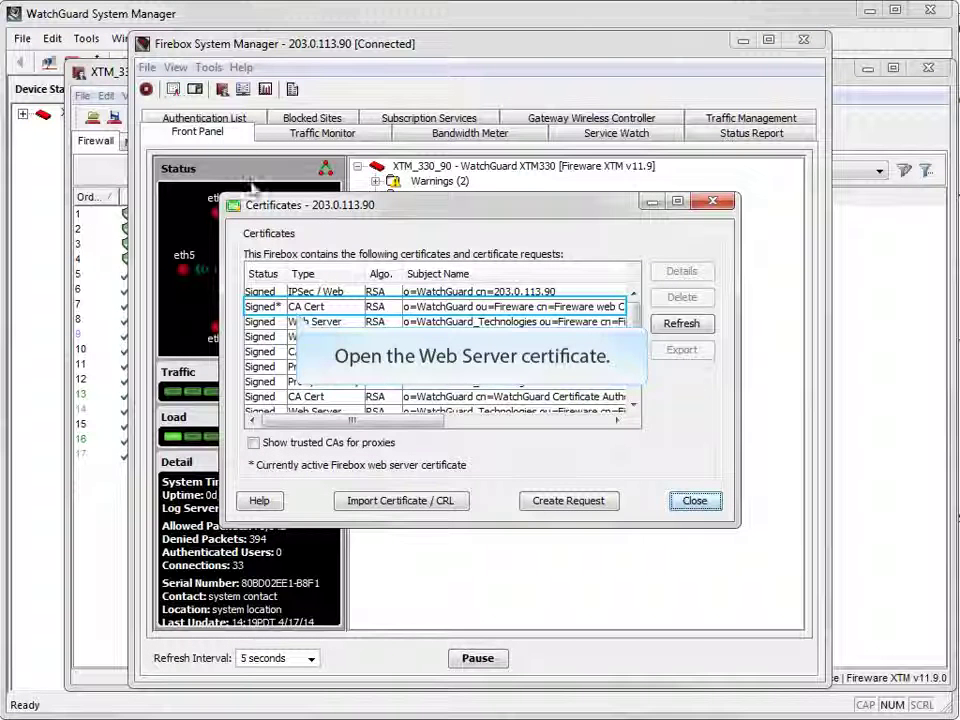
double_click(262, 306)
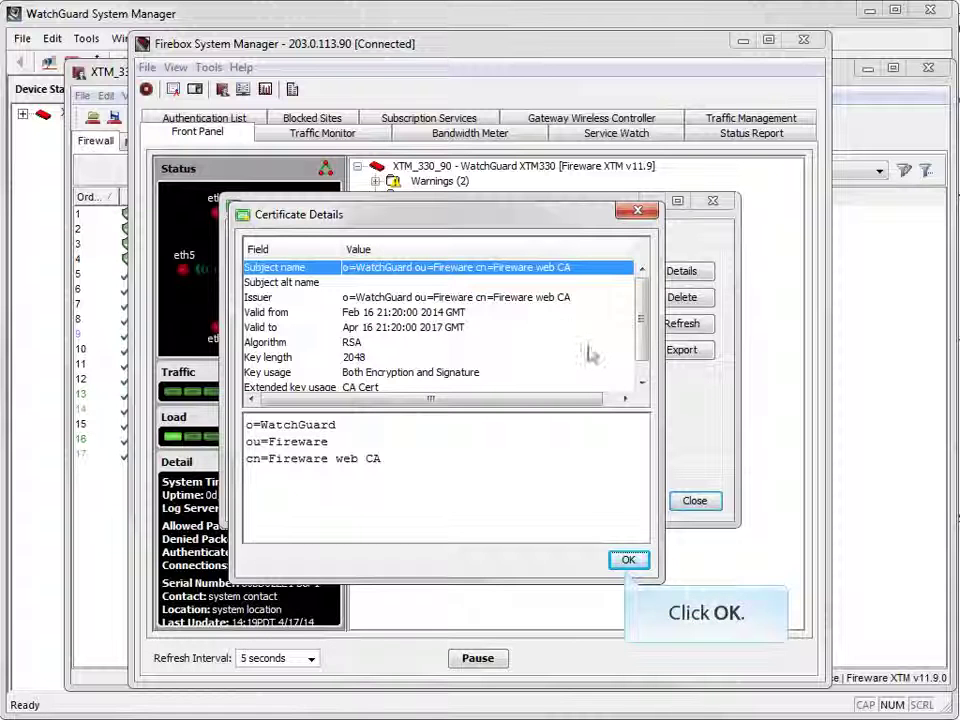
- Dismiss the Certificate Details and close the Certificates list, back to the XTM330 front panel
click(628, 561)
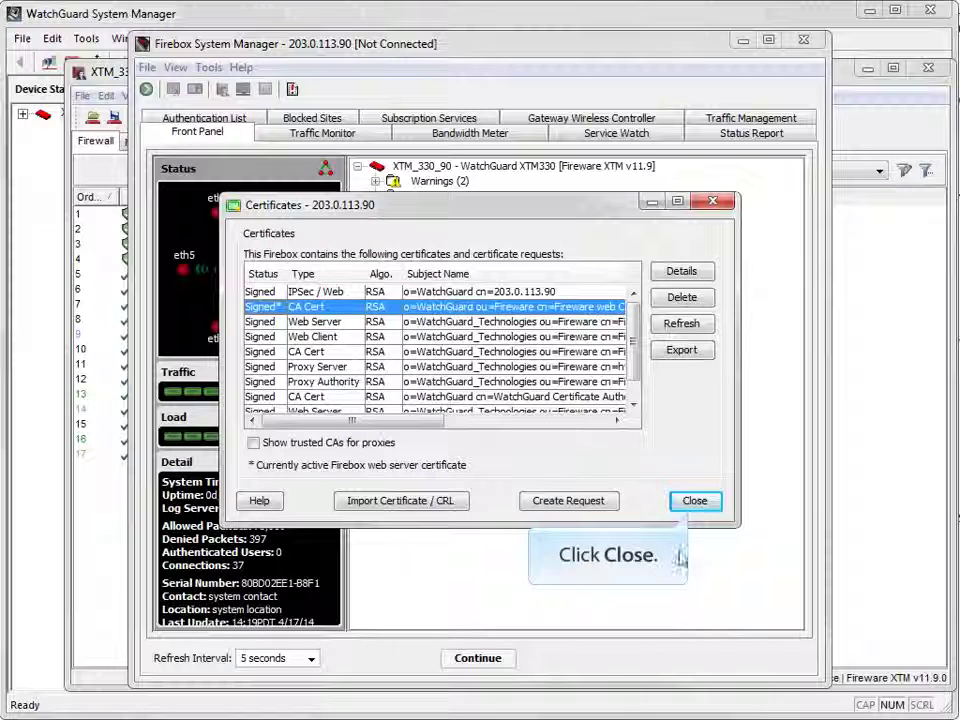
click(698, 503)
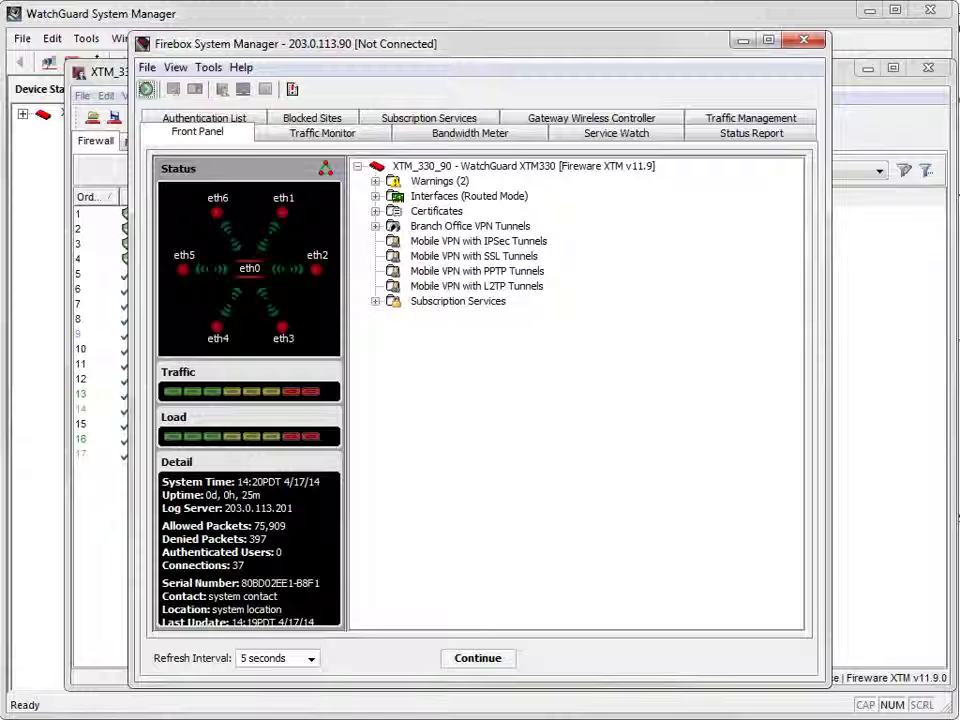